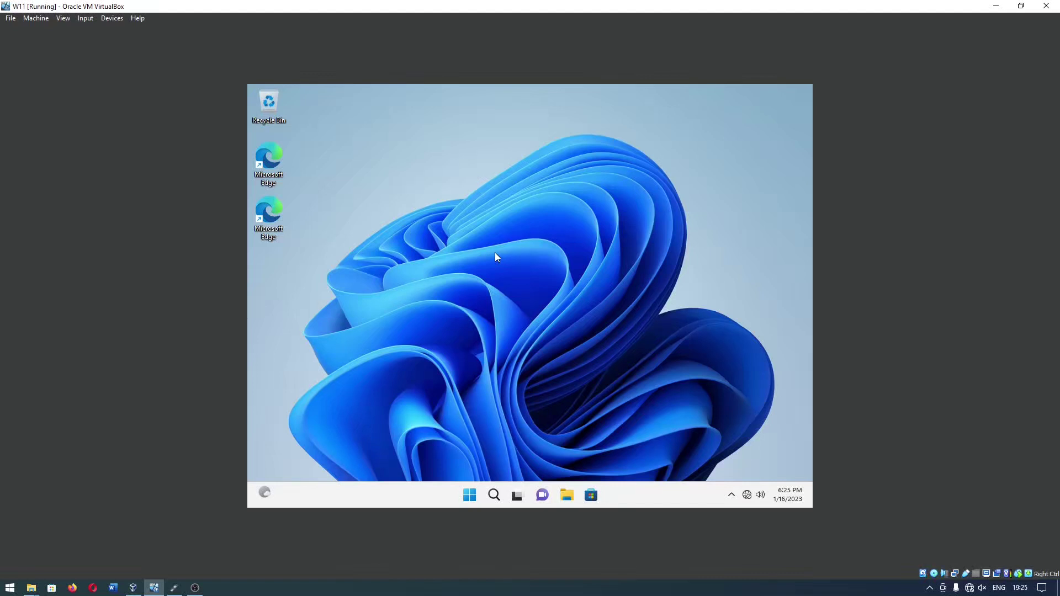
Search for msinfo, open System Information in the Windows 11 machine, check the BIOS Mode entry and close it.
{"action": "left_click", "coordinate": [472, 498]}
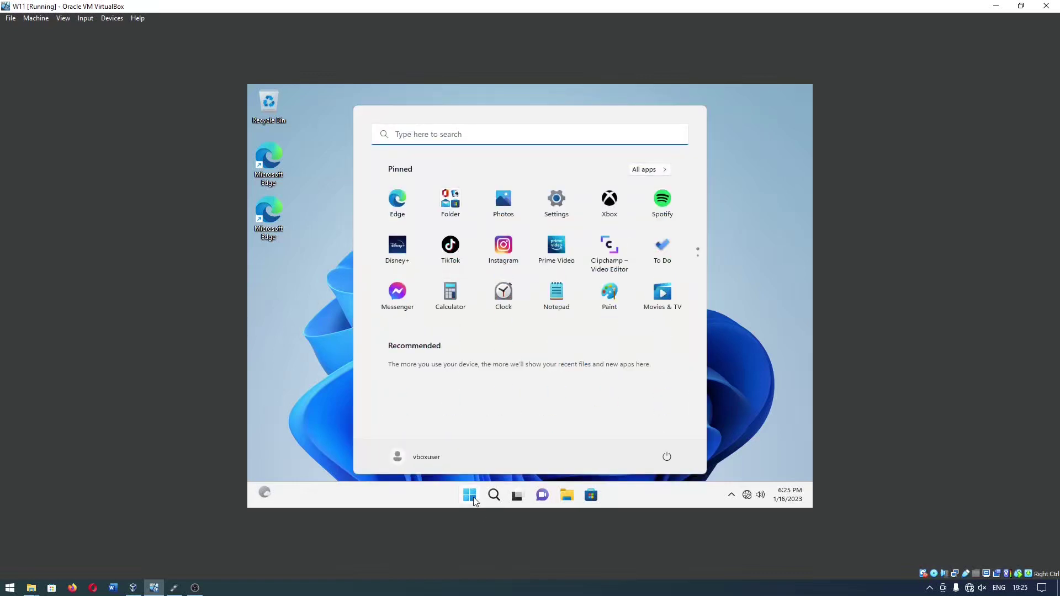
{"action": "type", "text": "msinfo"}
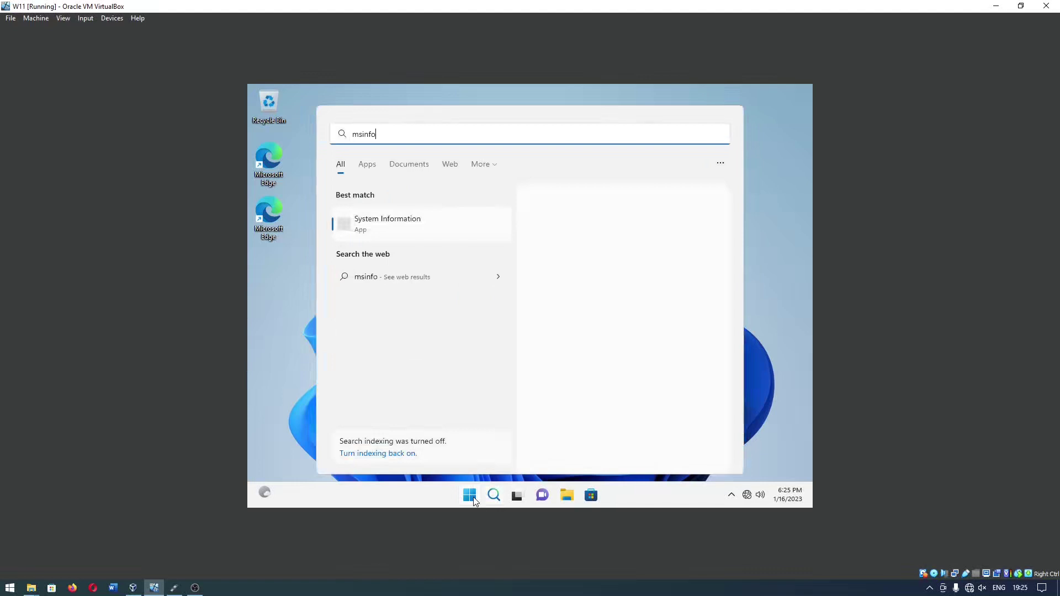
{"action": "type", "text": "32"}
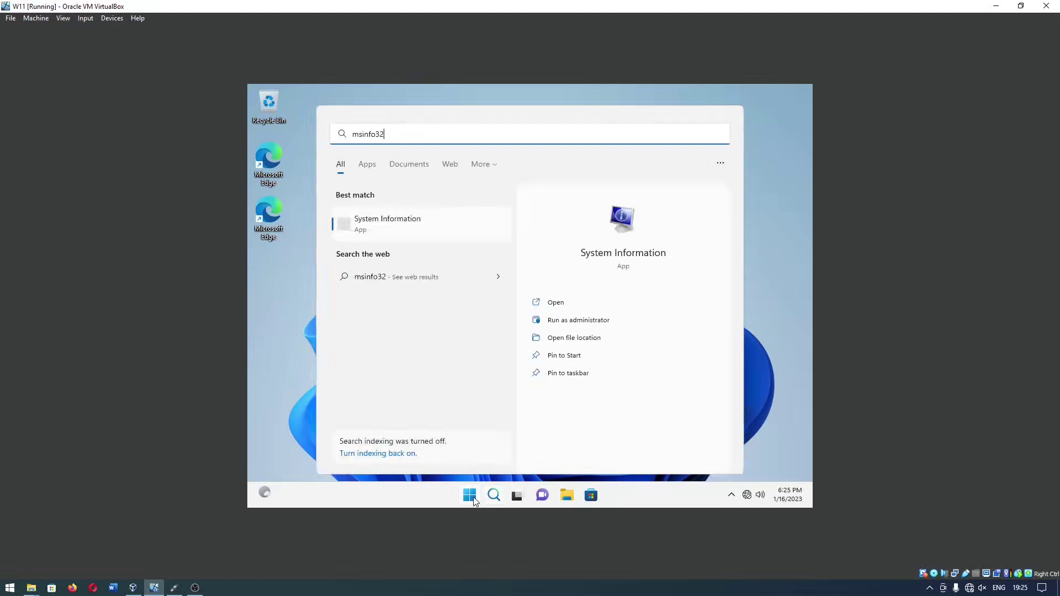
{"action": "key", "text": "BackSpace"}
{"action": "key", "text": "BackSpace"}
{"action": "key", "text": "Return"}
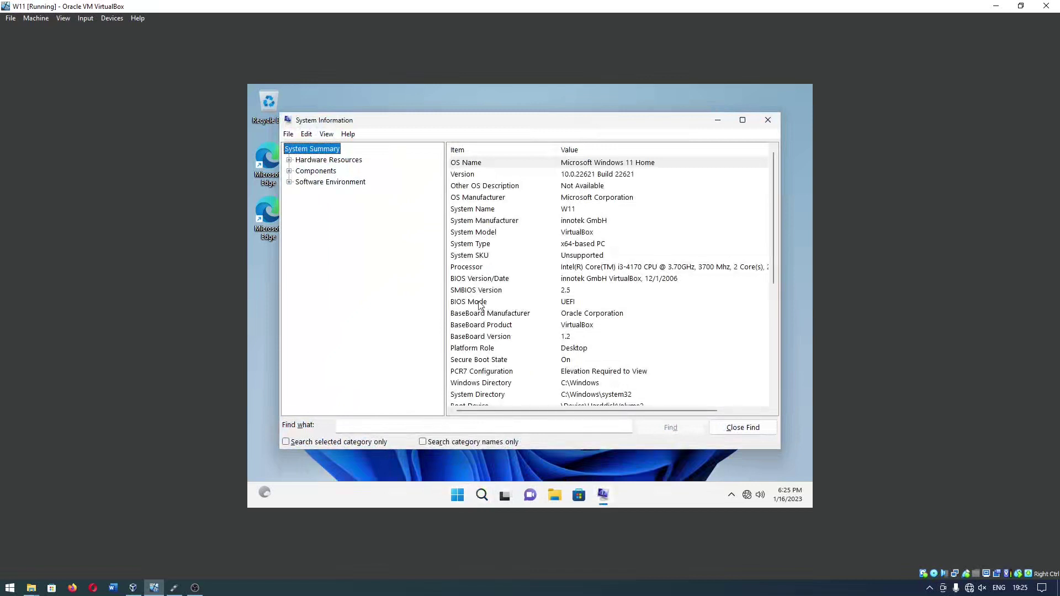
{"action": "left_click", "coordinate": [554, 305]}
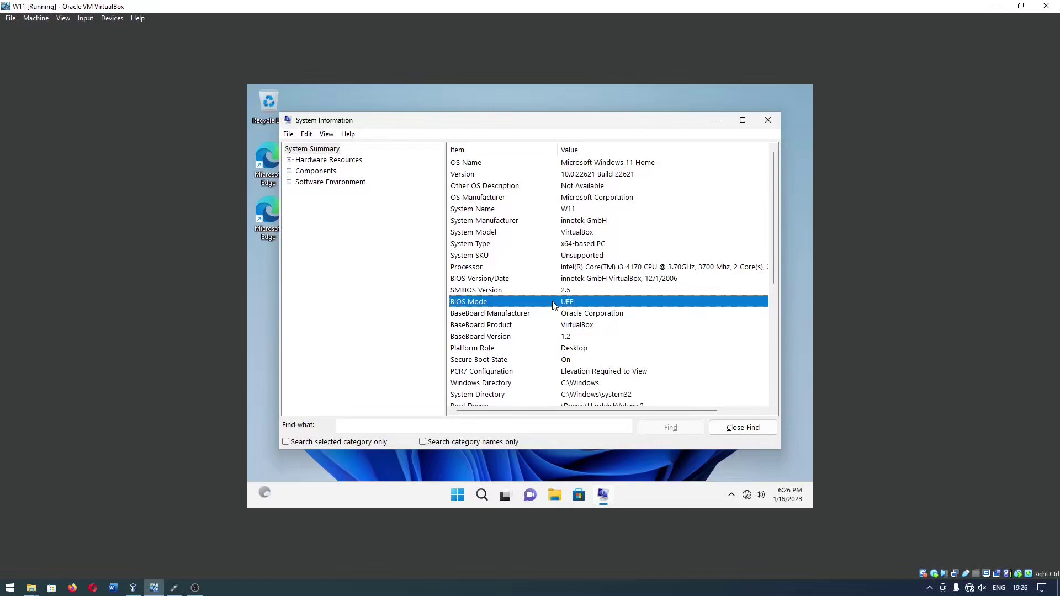
{"action": "left_click", "coordinate": [768, 120]}
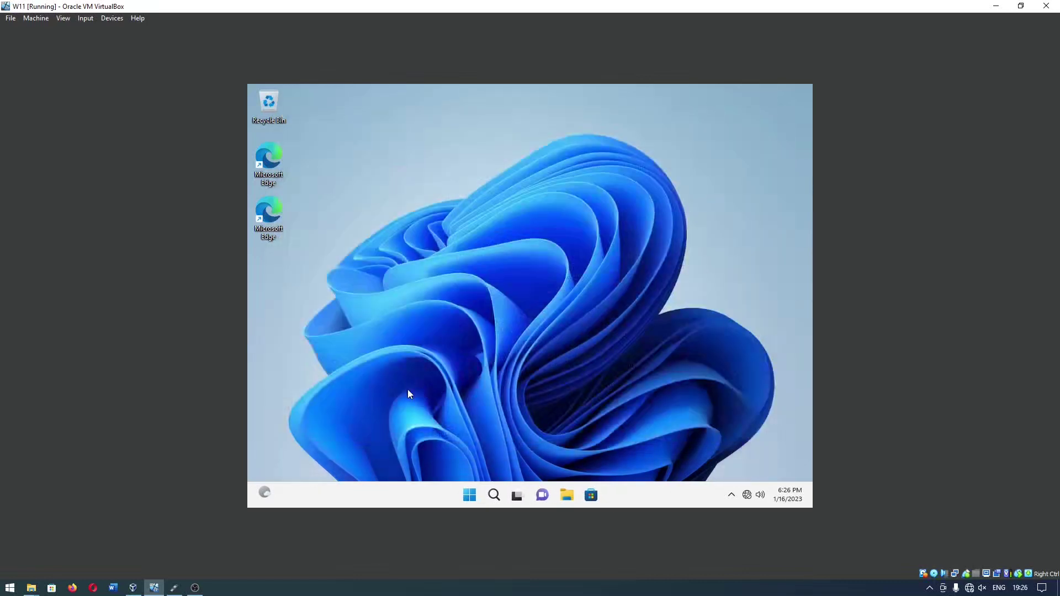
Restart Windows 11 into the recovery environment and go to the advanced troubleshooting options.
{"action": "left_click", "coordinate": [470, 495]}
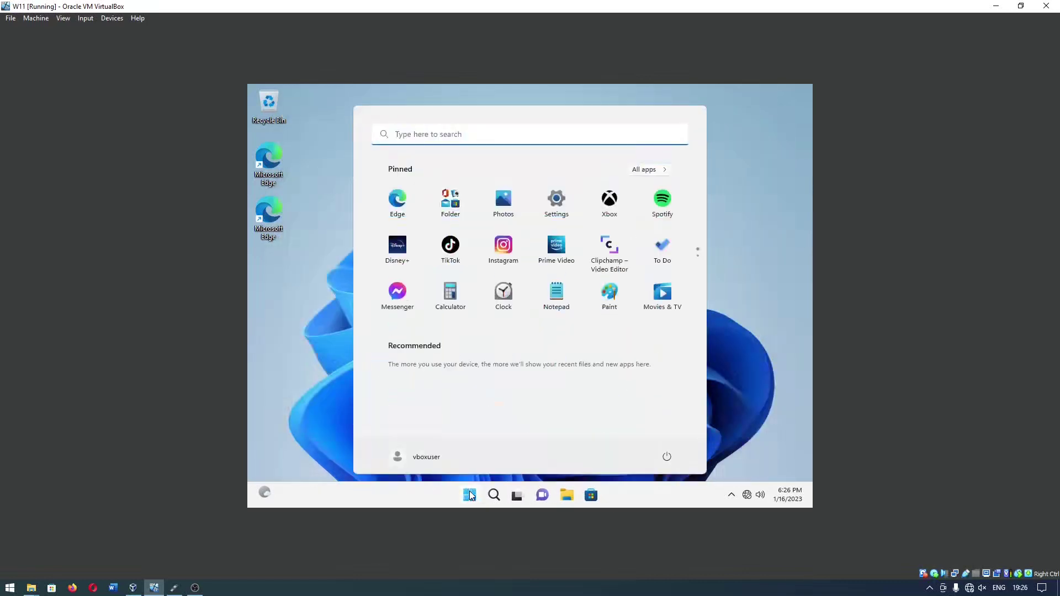
{"action": "left_click", "coordinate": [666, 456]}
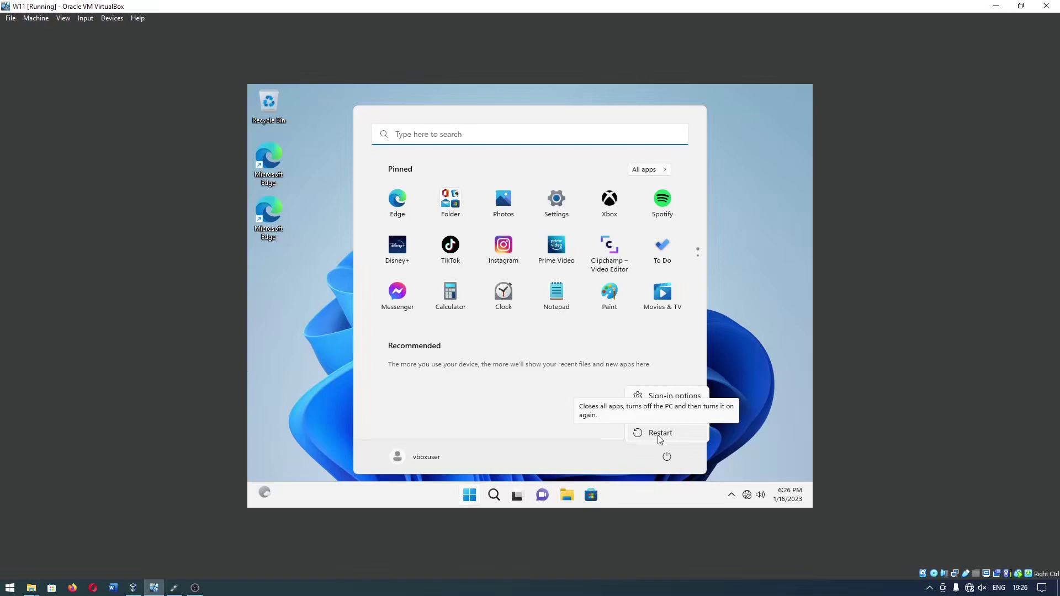
{"action": "left_click", "coordinate": [659, 438]}
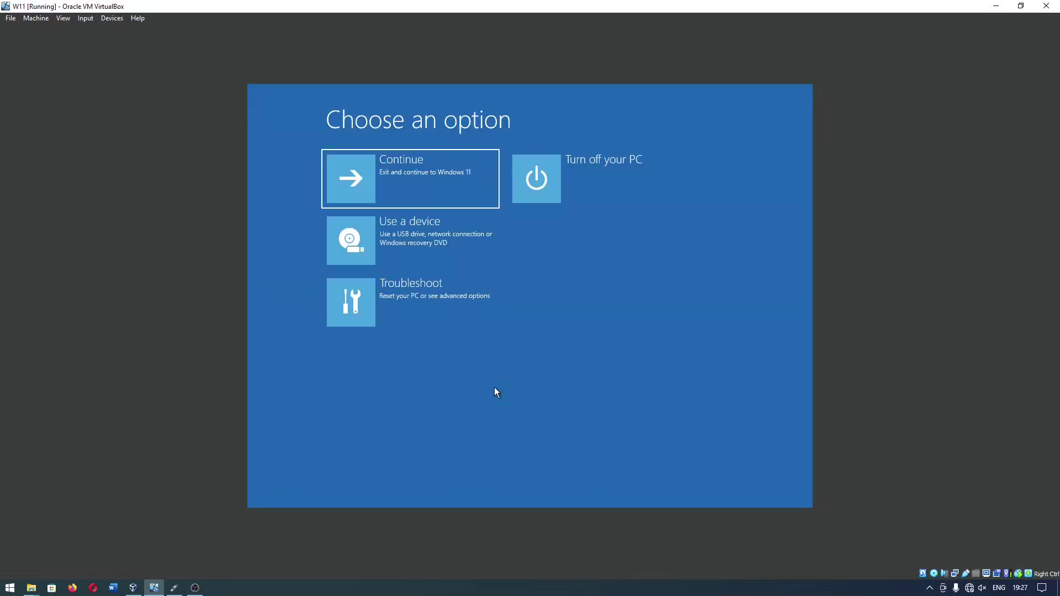
{"action": "left_click", "coordinate": [449, 309]}
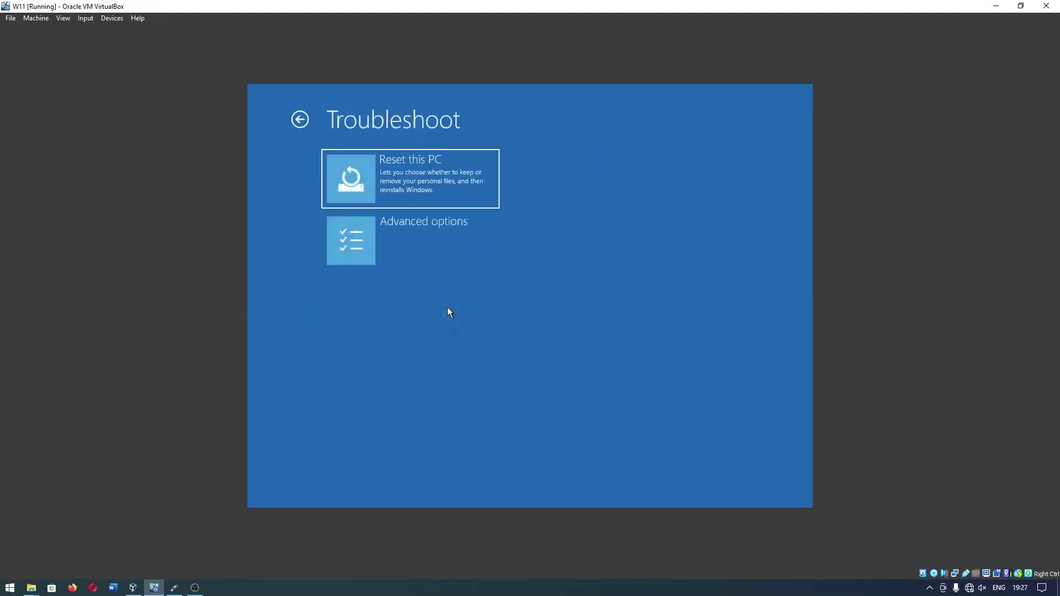
{"action": "left_click", "coordinate": [437, 248]}
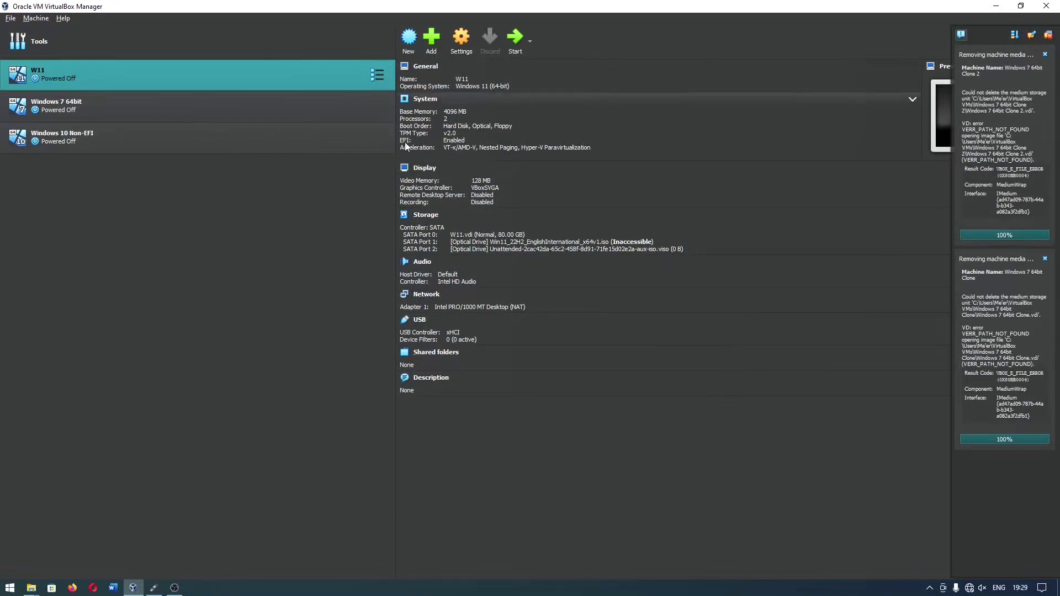
Bring up the Windows 10 Non-EFI virtual machine and try searching Windows for msinfo.
{"action": "left_click", "coordinate": [274, 135]}
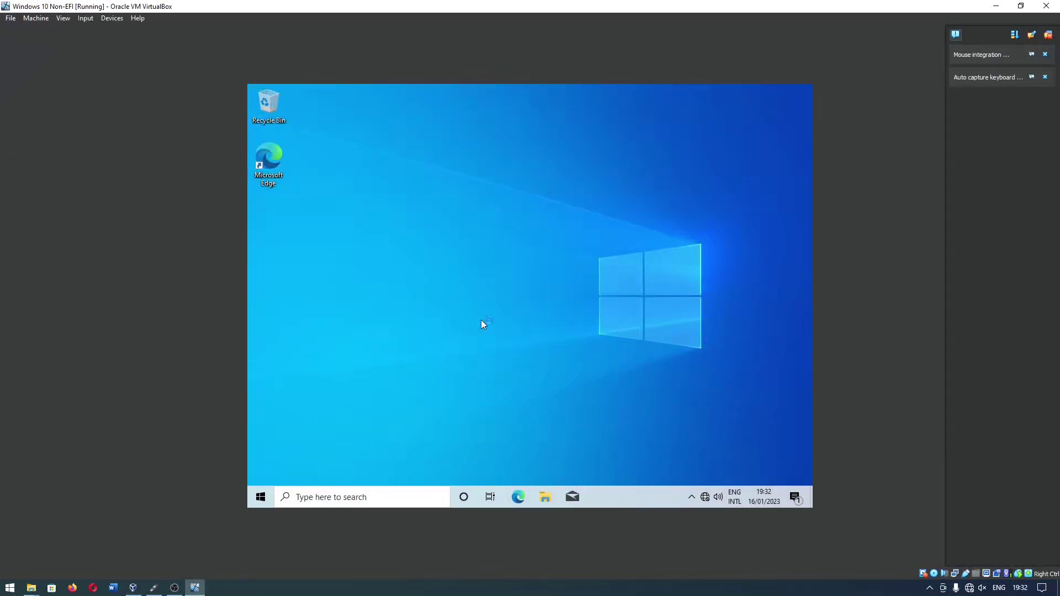
{"action": "left_click", "coordinate": [267, 493]}
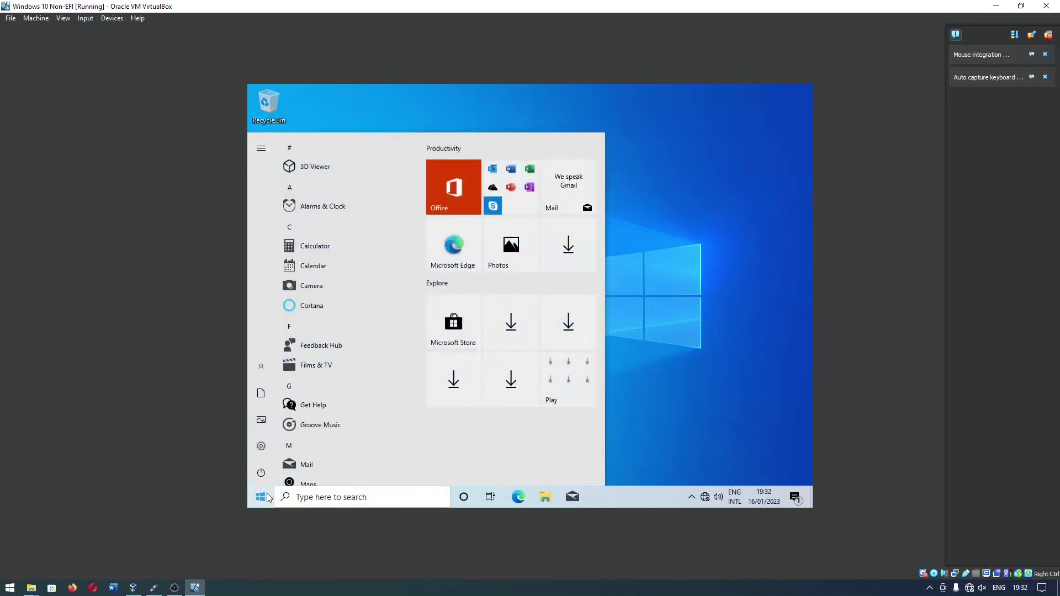
{"action": "type", "text": "m"}
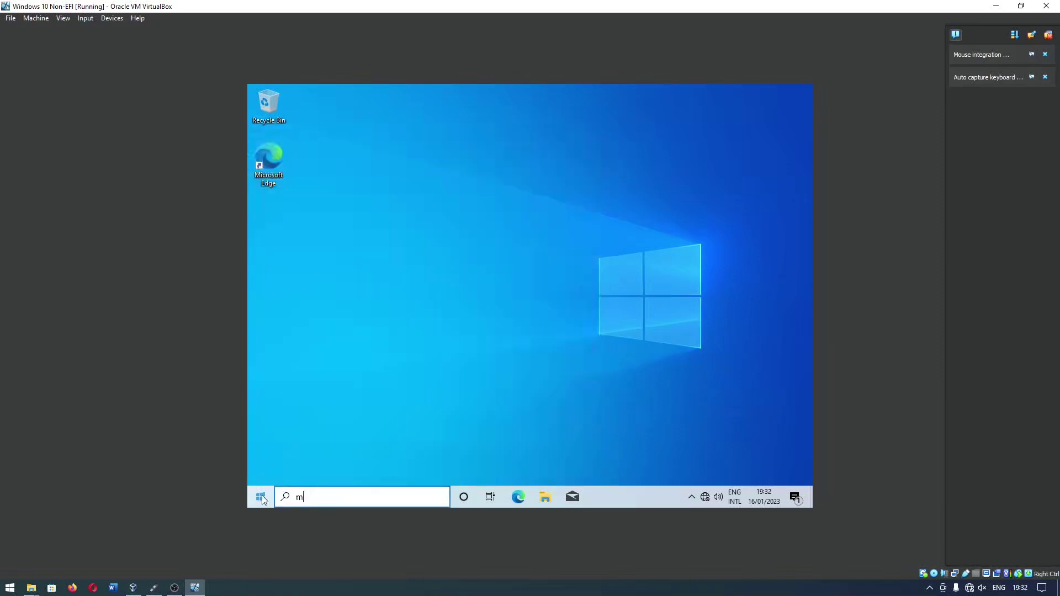
{"action": "type", "text": "sinfo"}
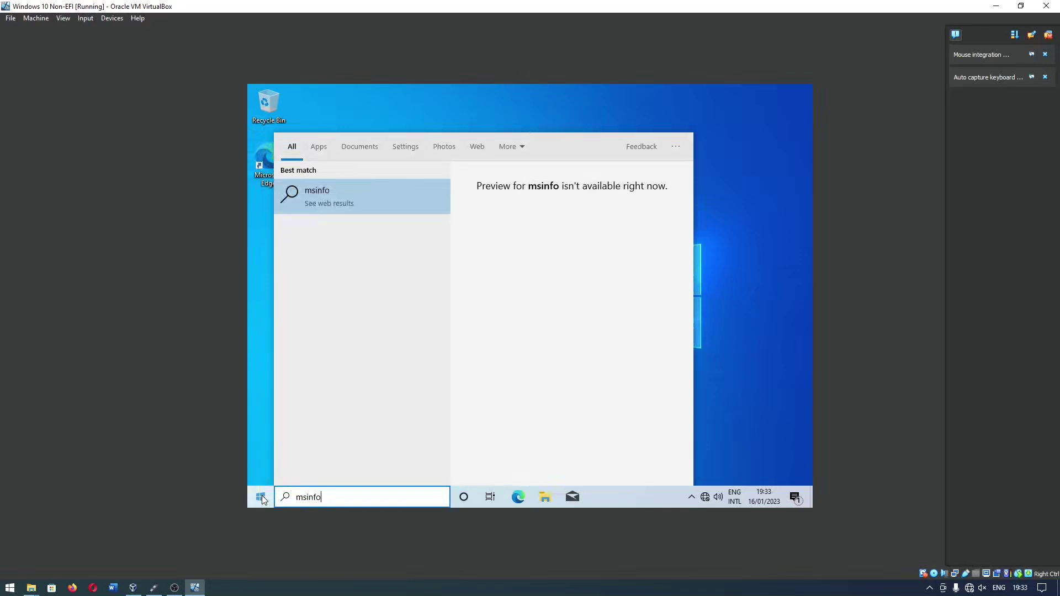
Find the Run app, launch System Information with msinfo32, check the BIOS Mode entry and close it.
{"action": "key", "text": "ctrl+a"}
{"action": "type", "text": "run"}
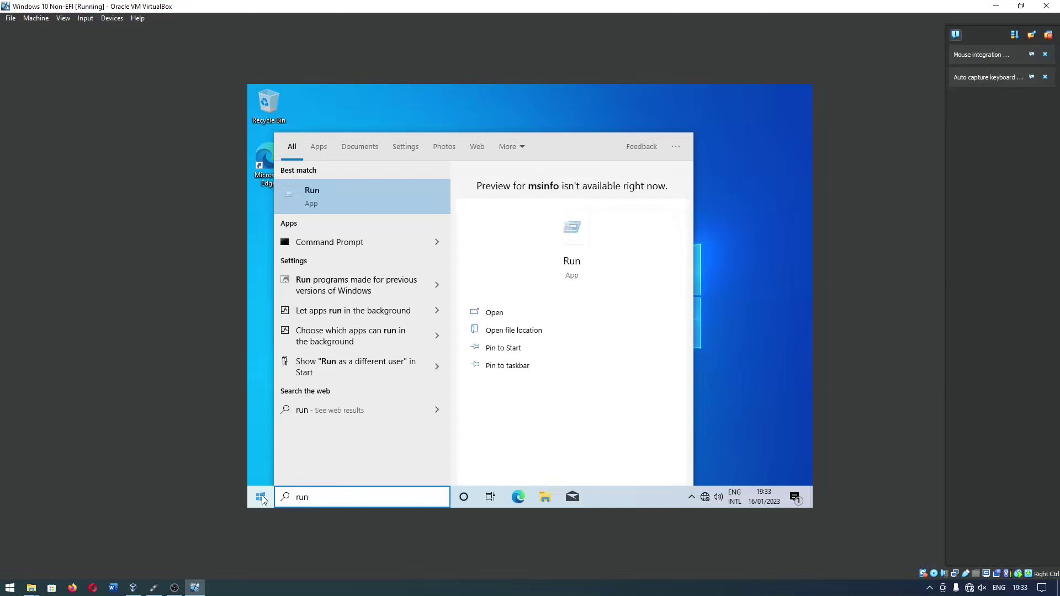
{"action": "key", "text": "Return"}
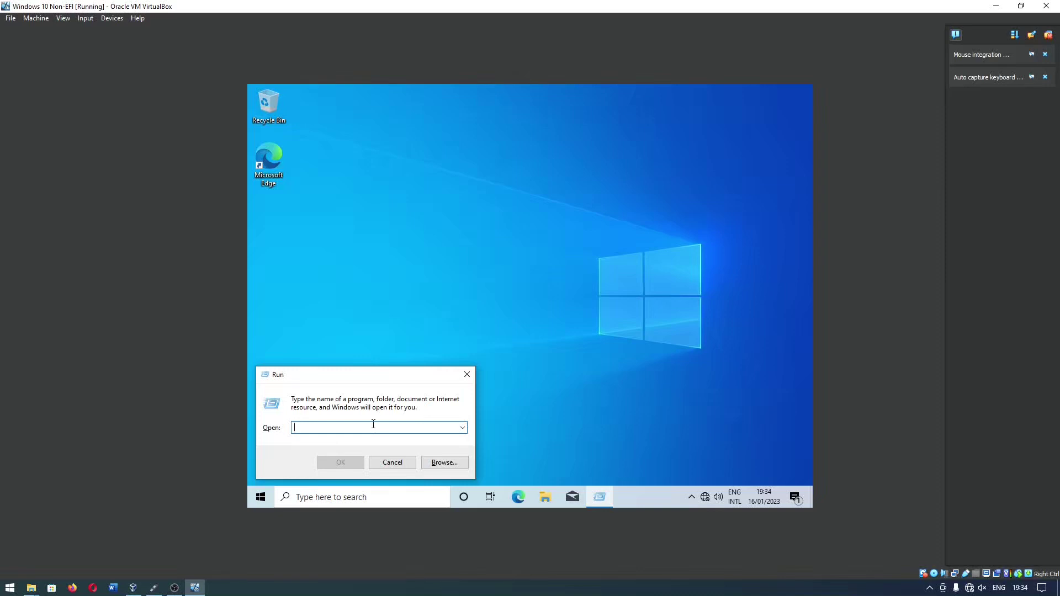
{"action": "type", "text": "msinfo3"}
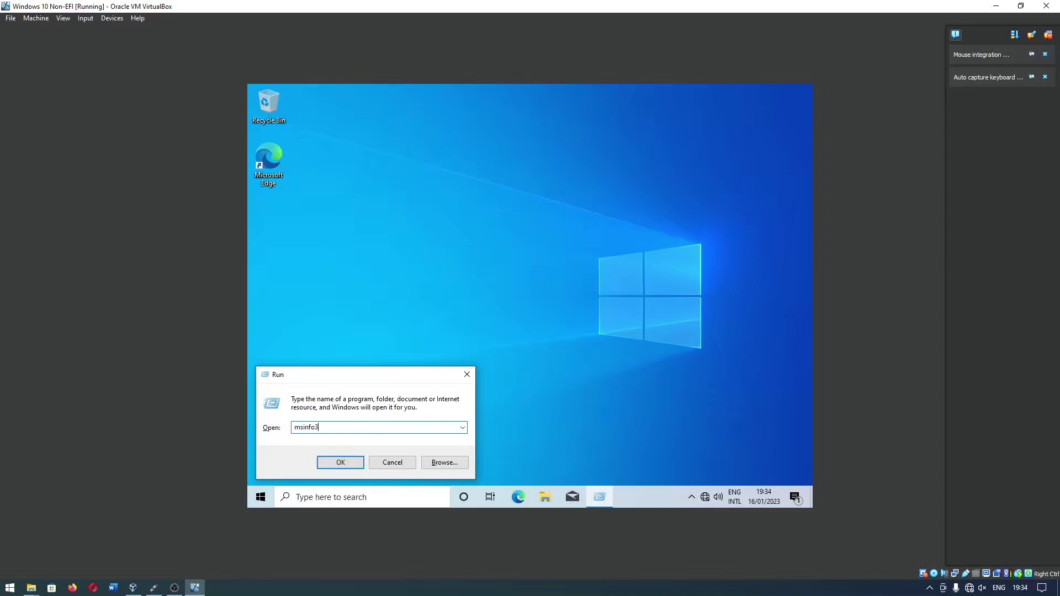
{"action": "type", "text": "2"}
{"action": "key", "text": "Return"}
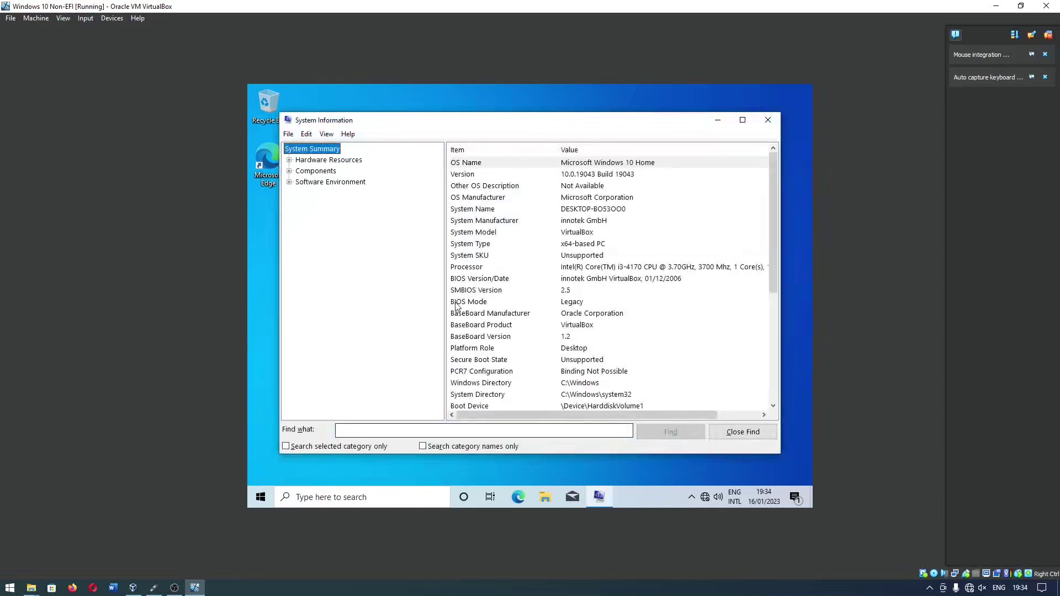
{"action": "left_click", "coordinate": [452, 301]}
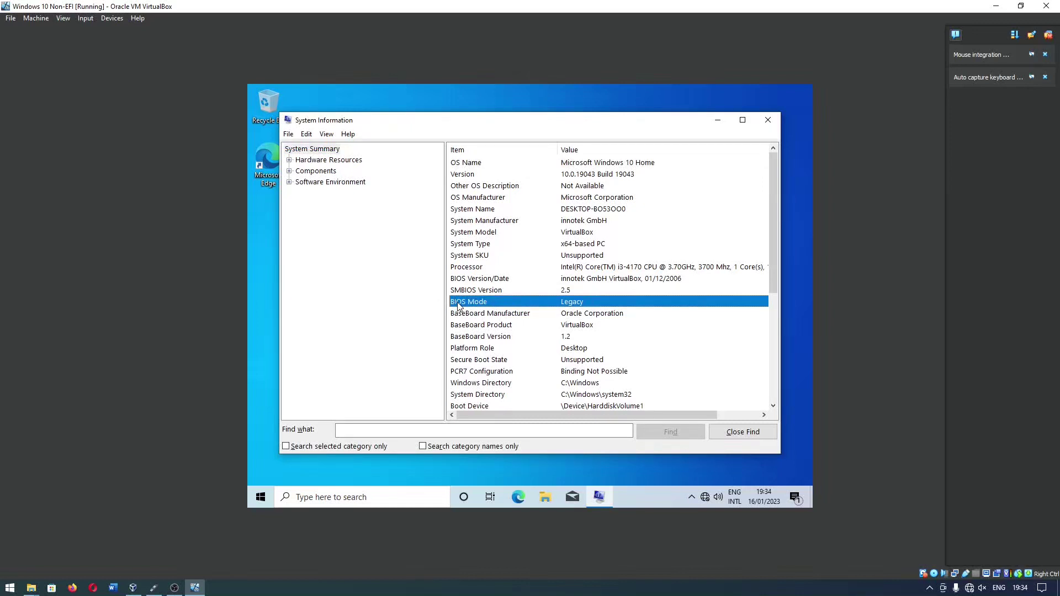
{"action": "left_click", "coordinate": [776, 117]}
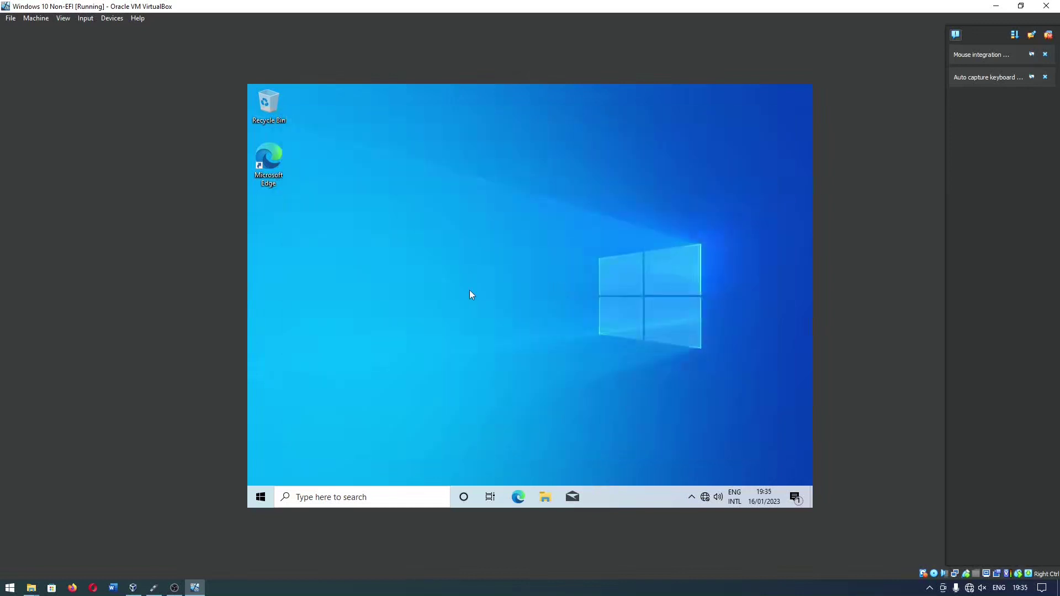
Restart Windows 10 into the recovery environment and go to the advanced troubleshooting options.
{"action": "left_click", "coordinate": [270, 493]}
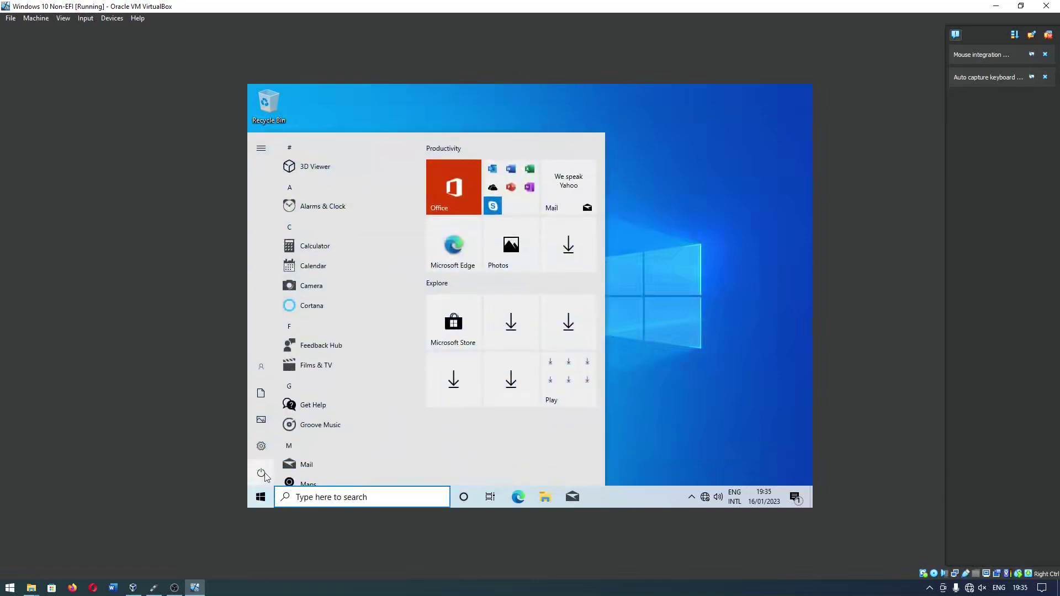
{"action": "left_click", "coordinate": [262, 473]}
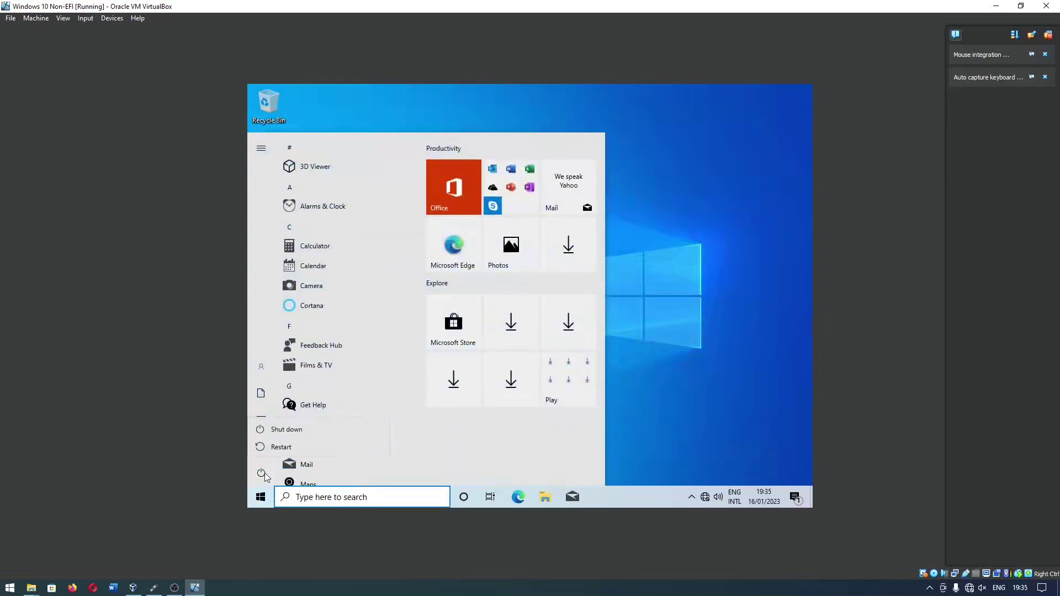
{"action": "left_click", "coordinate": [282, 445]}
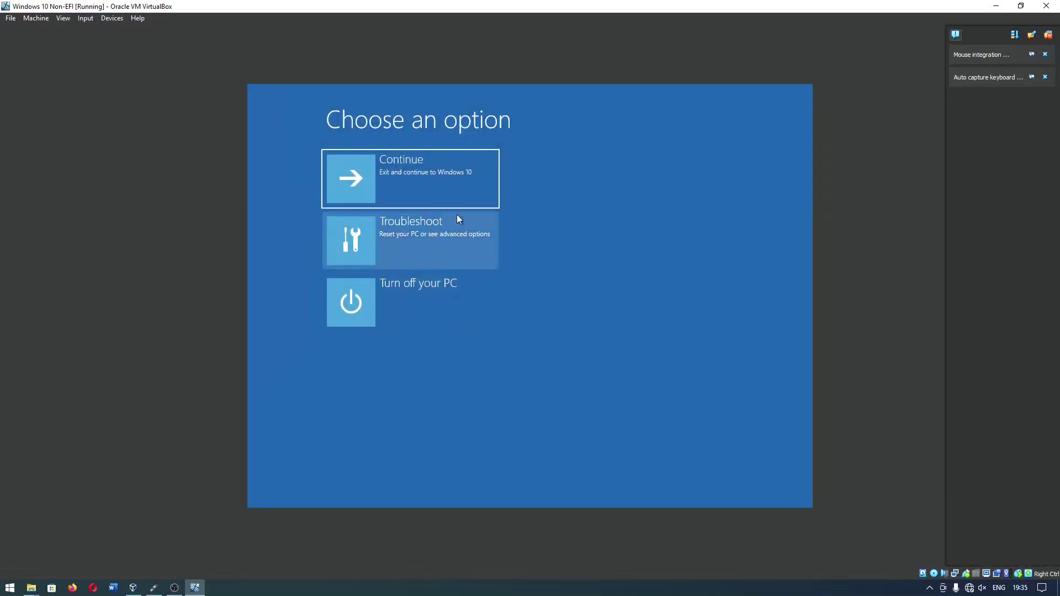
{"action": "left_click", "coordinate": [442, 237]}
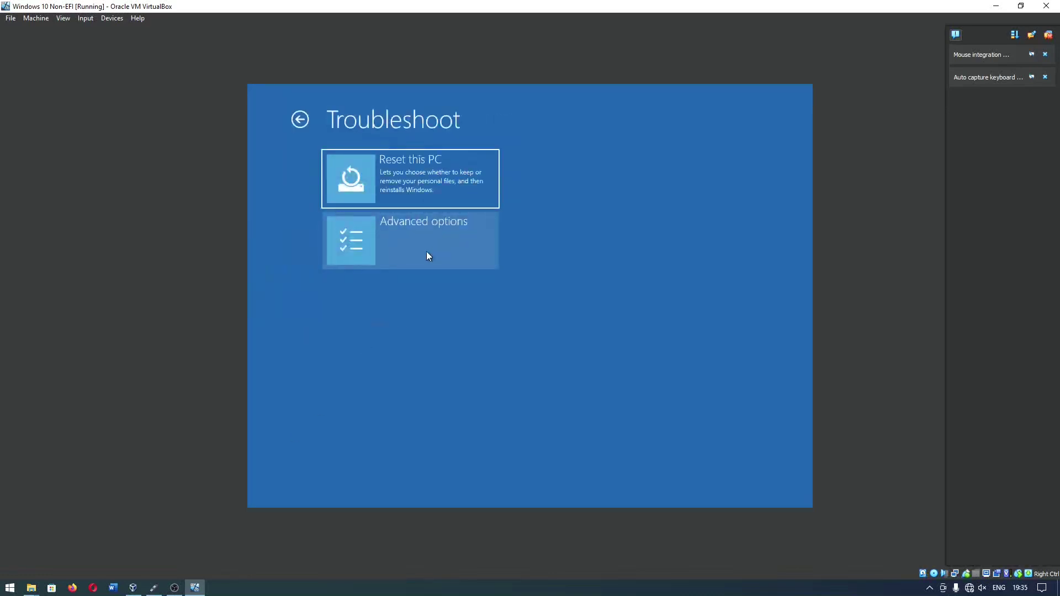
{"action": "left_click", "coordinate": [427, 252]}
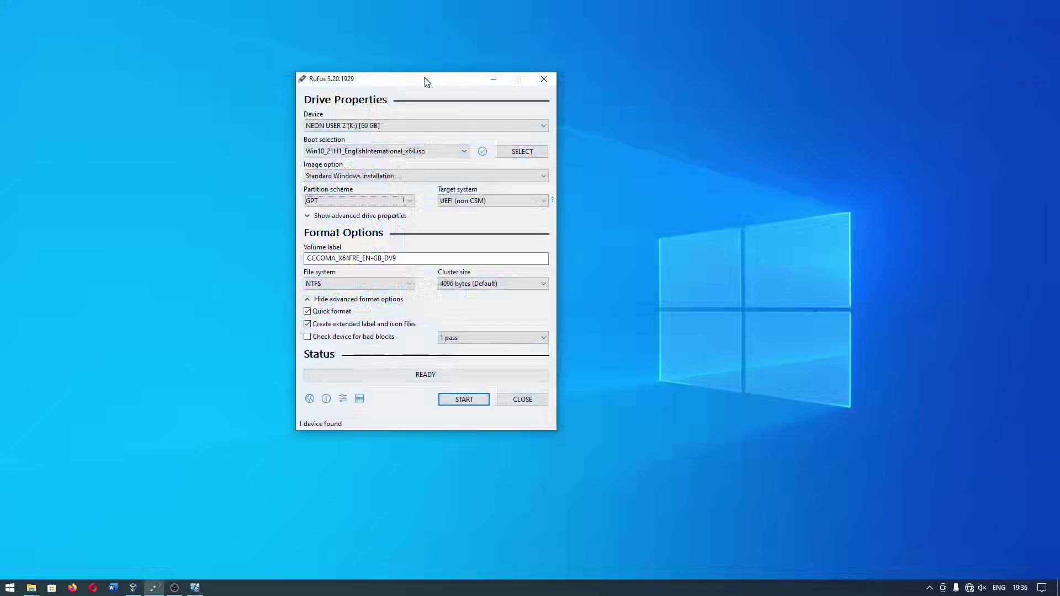
Inspect the target system choices in Rufus and set the partition scheme to MBR.
{"action": "left_click_drag", "start_coordinate": [425, 81], "coordinate": [472, 117]}
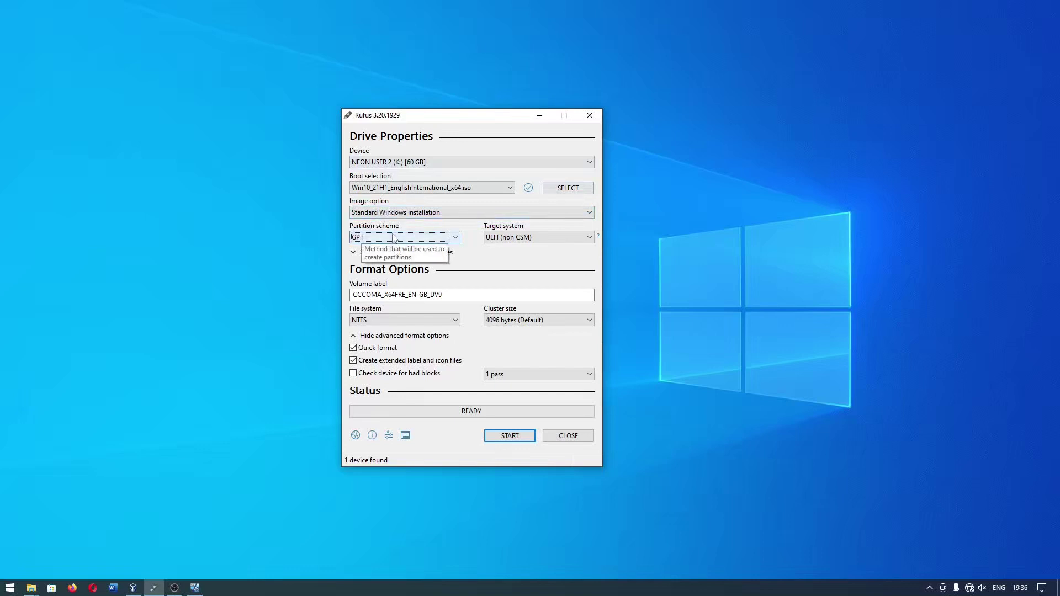
{"action": "left_click", "coordinate": [493, 239]}
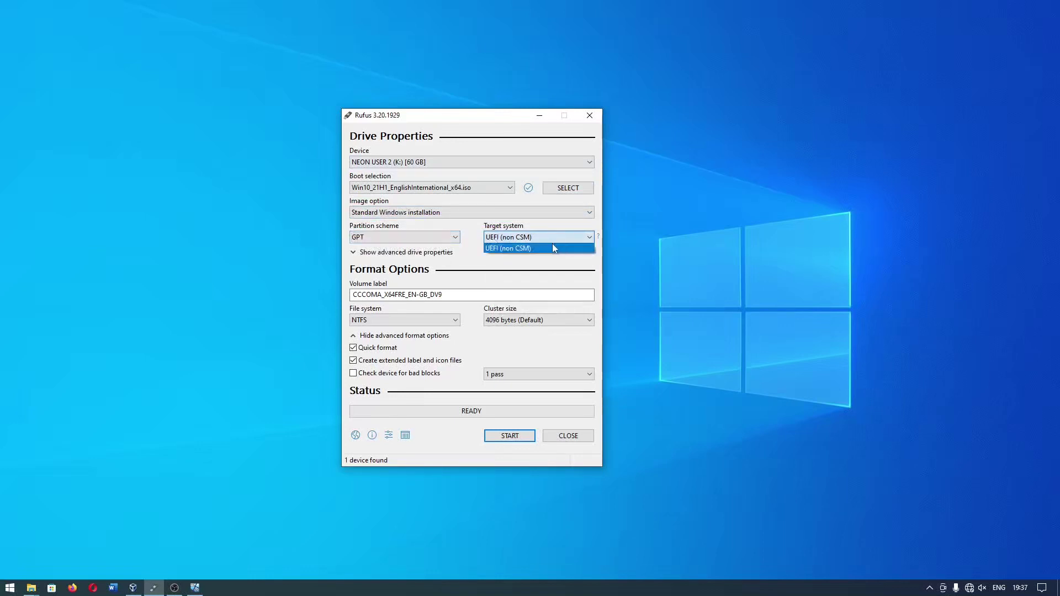
{"action": "left_click", "coordinate": [446, 239]}
{"action": "left_click", "coordinate": [446, 238]}
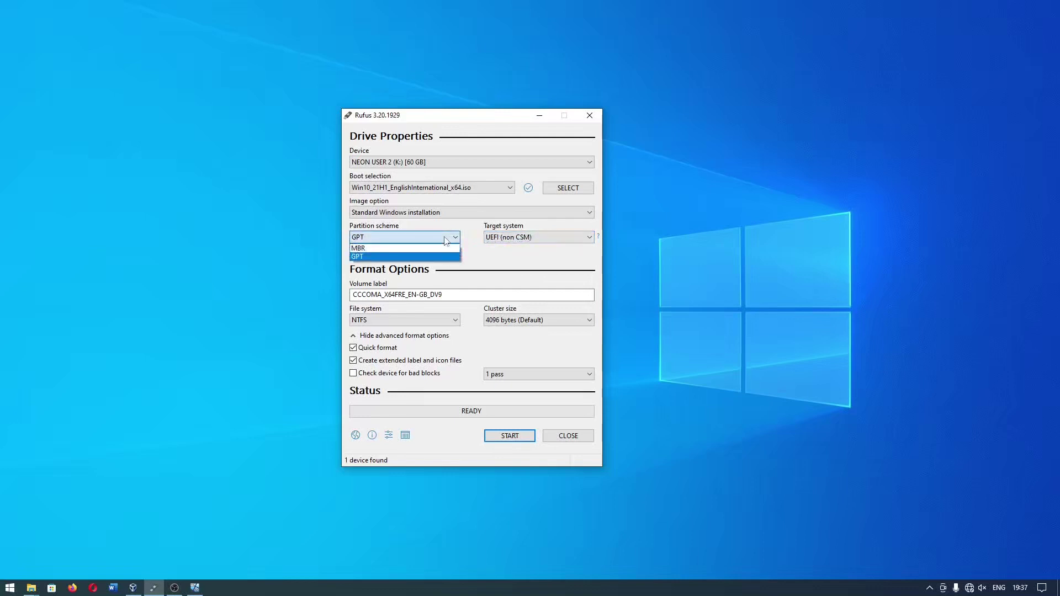
{"action": "left_click", "coordinate": [440, 249]}
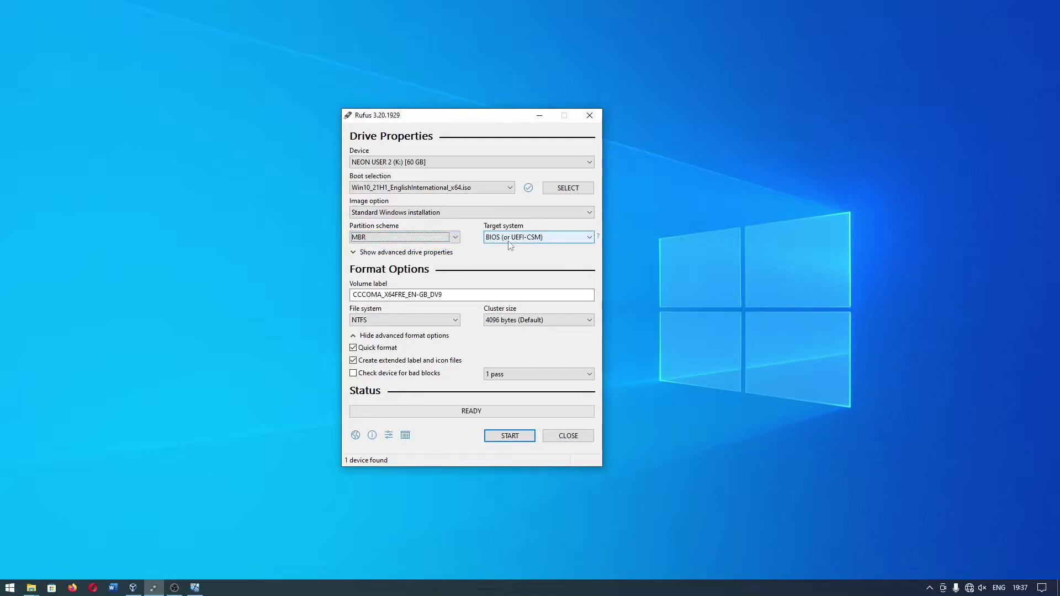
Alternate the partition scheme between GPT and MBR to compare their target systems, finishing on GPT.
{"action": "left_click", "coordinate": [454, 238]}
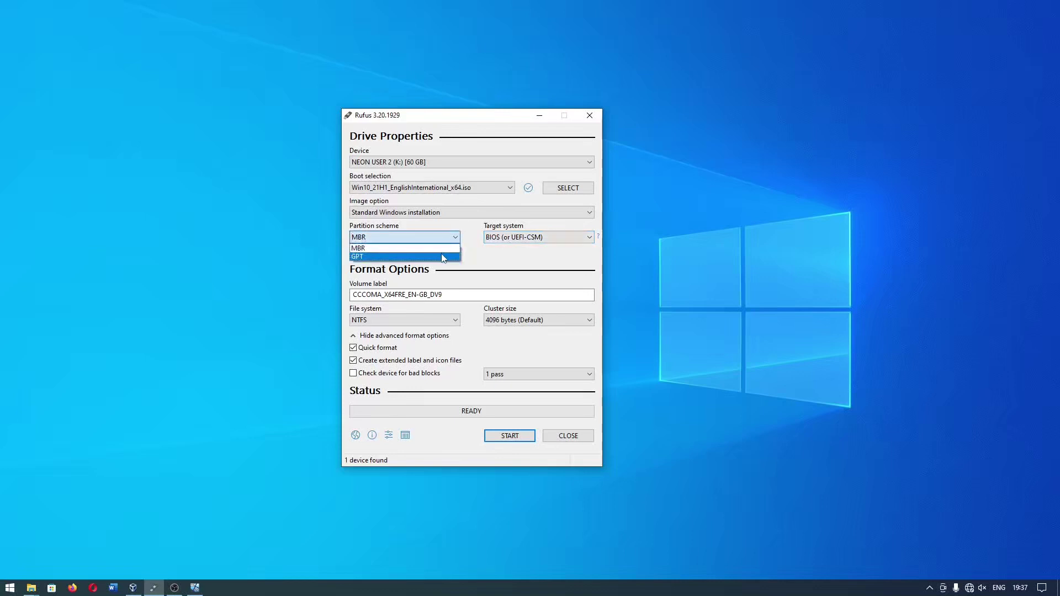
{"action": "left_click", "coordinate": [444, 257]}
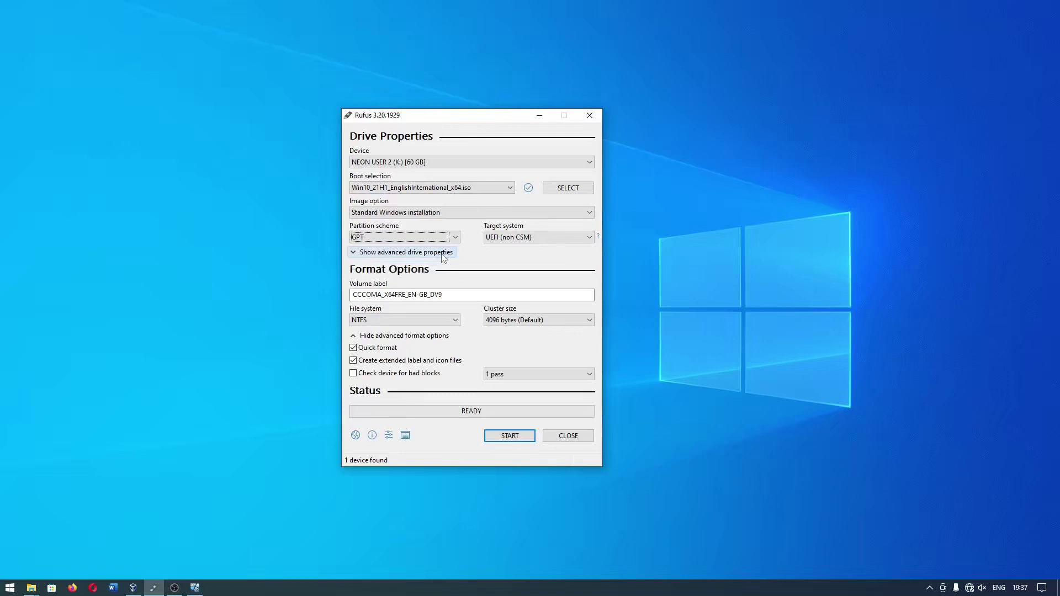
{"action": "left_click", "coordinate": [420, 237]}
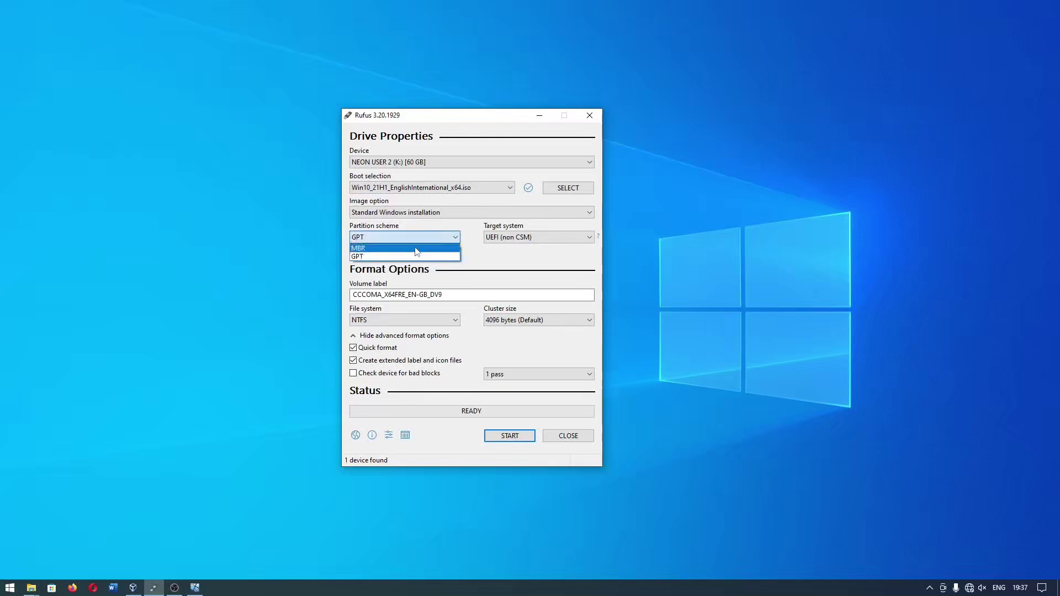
{"action": "left_click", "coordinate": [416, 249]}
{"action": "left_click", "coordinate": [420, 237]}
{"action": "left_click", "coordinate": [410, 256]}
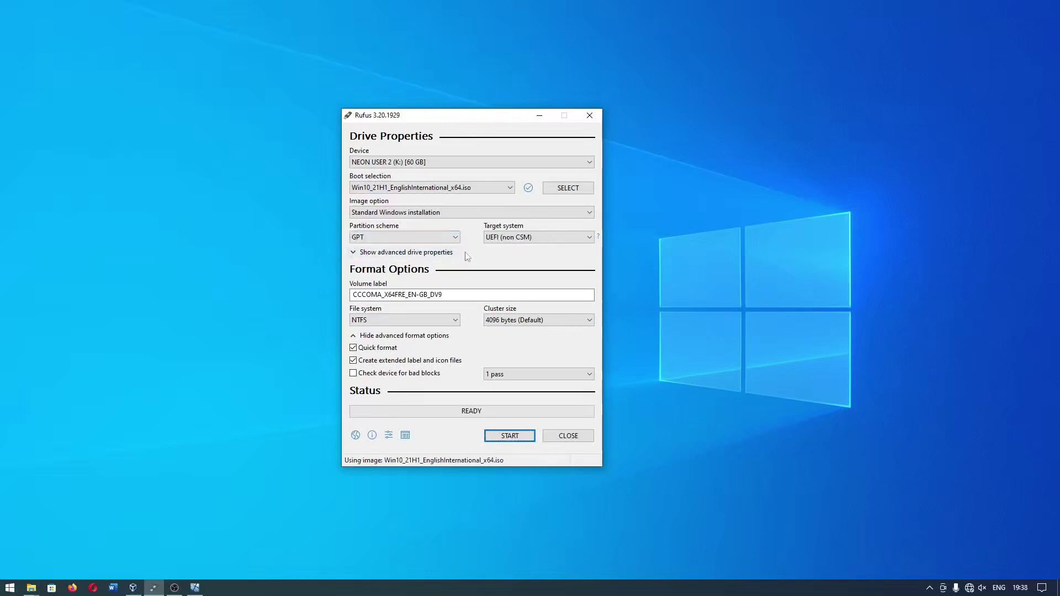